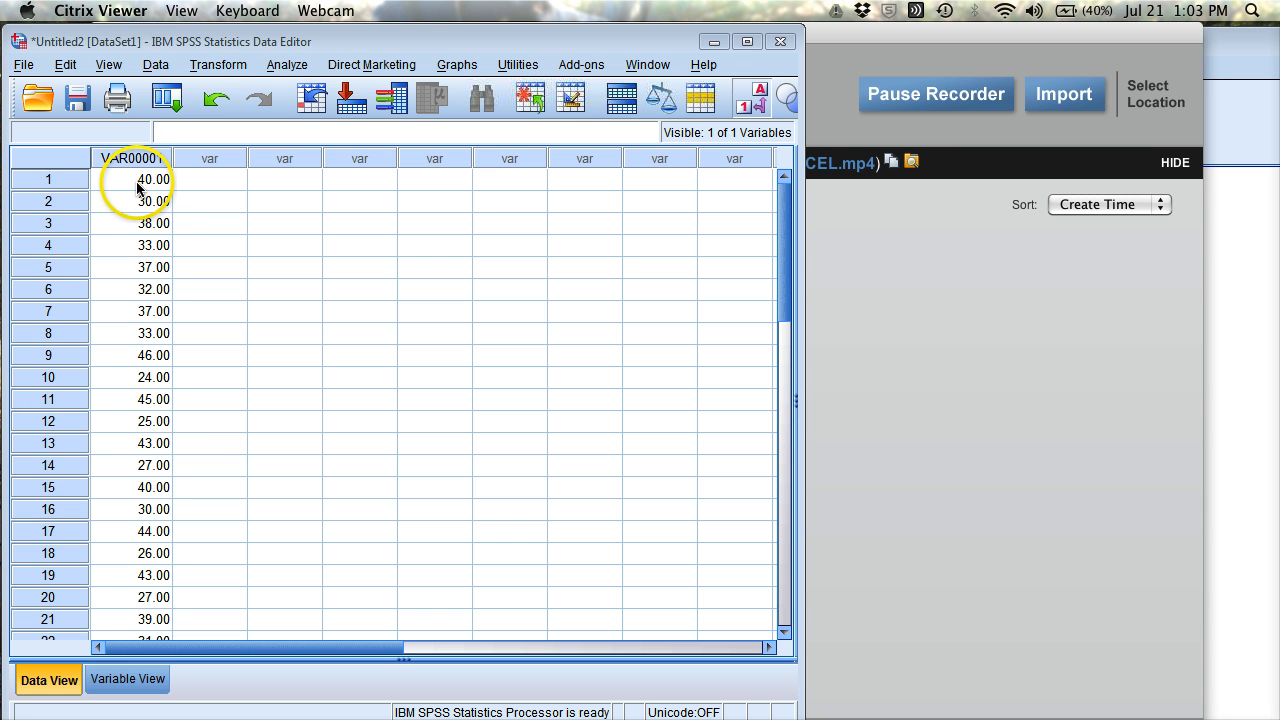
# Inspect the data values in the grid, such as 33.00 in row 8 and 40.00 in row 1.
pyautogui.click(150, 335)
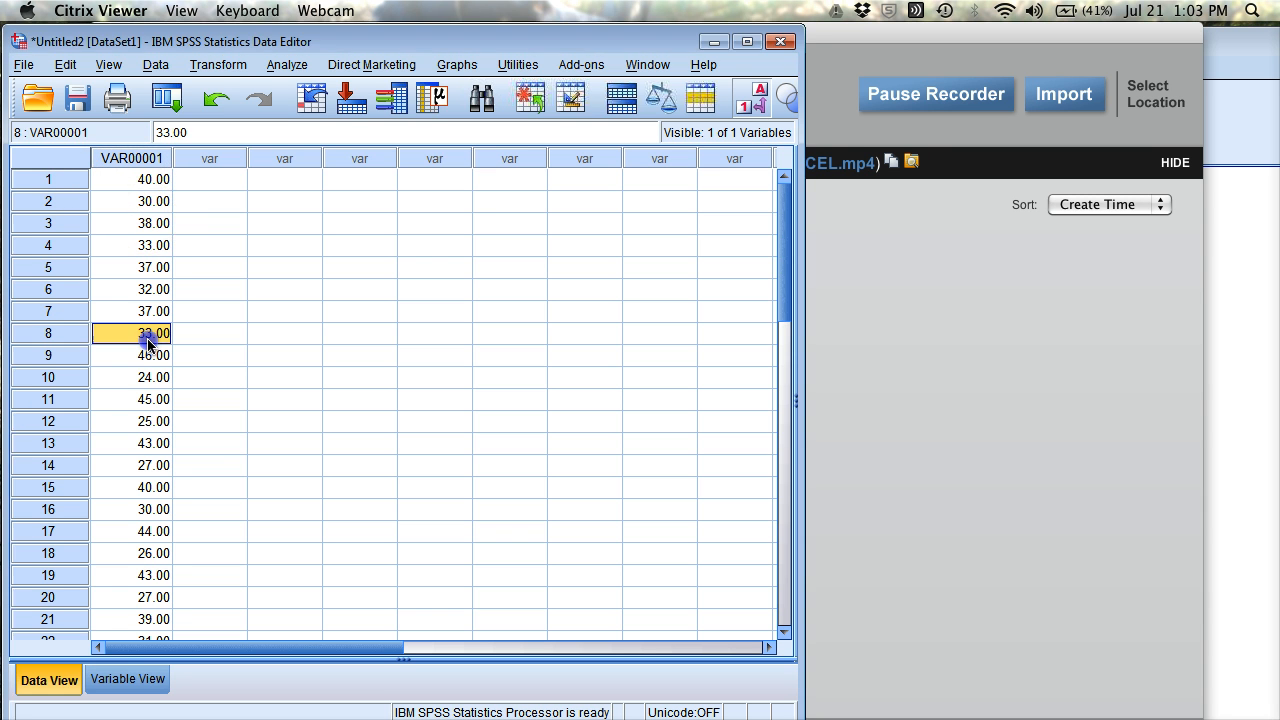
pyautogui.scroll(-6, 148, 332)
pyautogui.scroll(6, 147, 330)
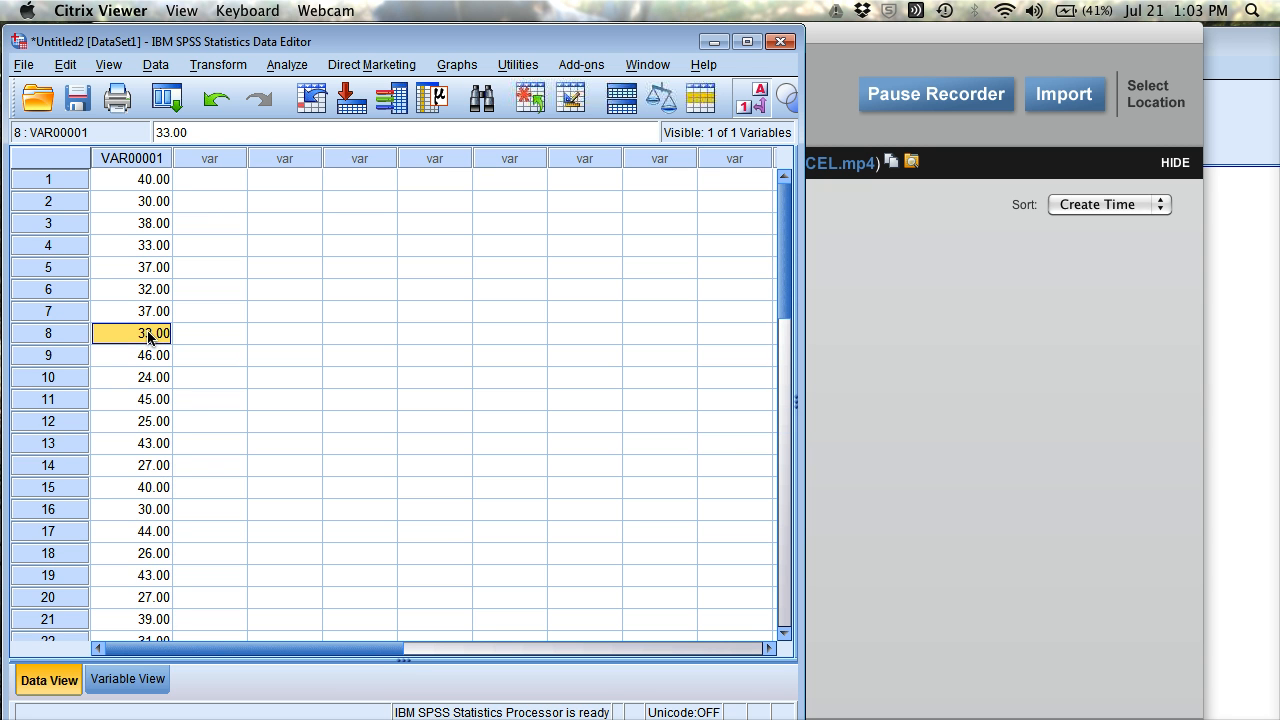
pyautogui.scroll(-6, 147, 335)
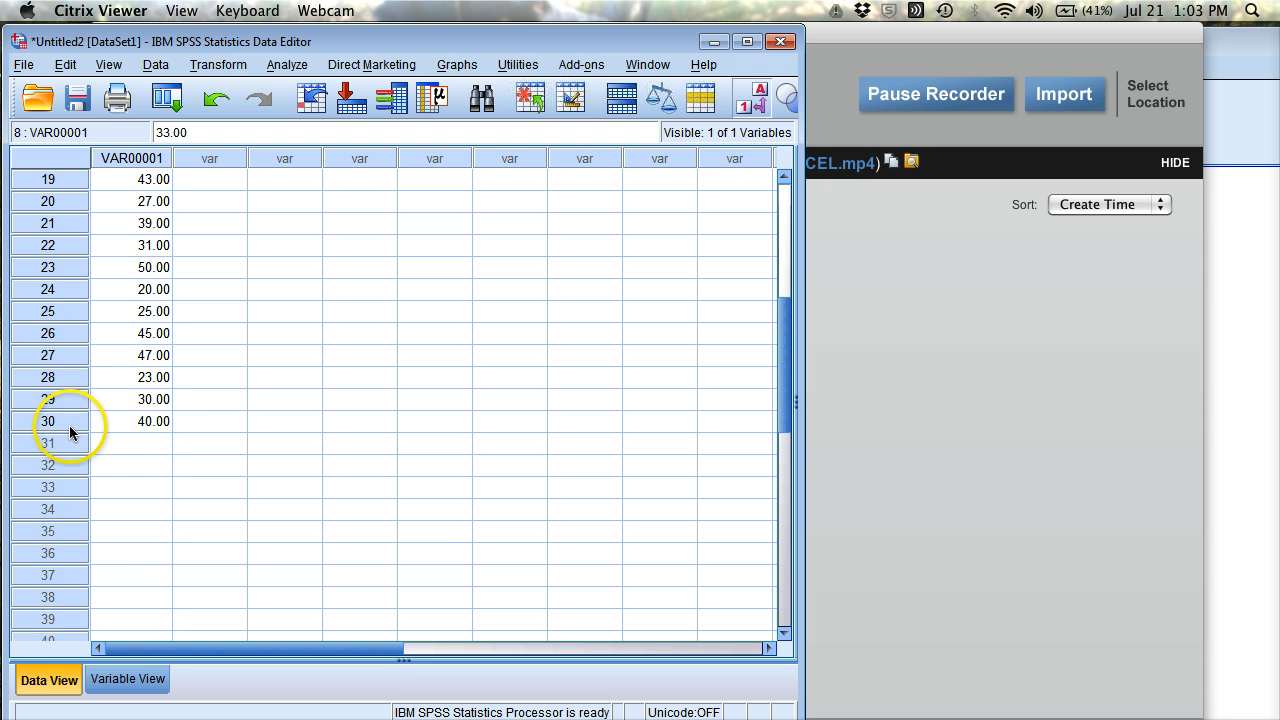
pyautogui.scroll(6, 140, 280)
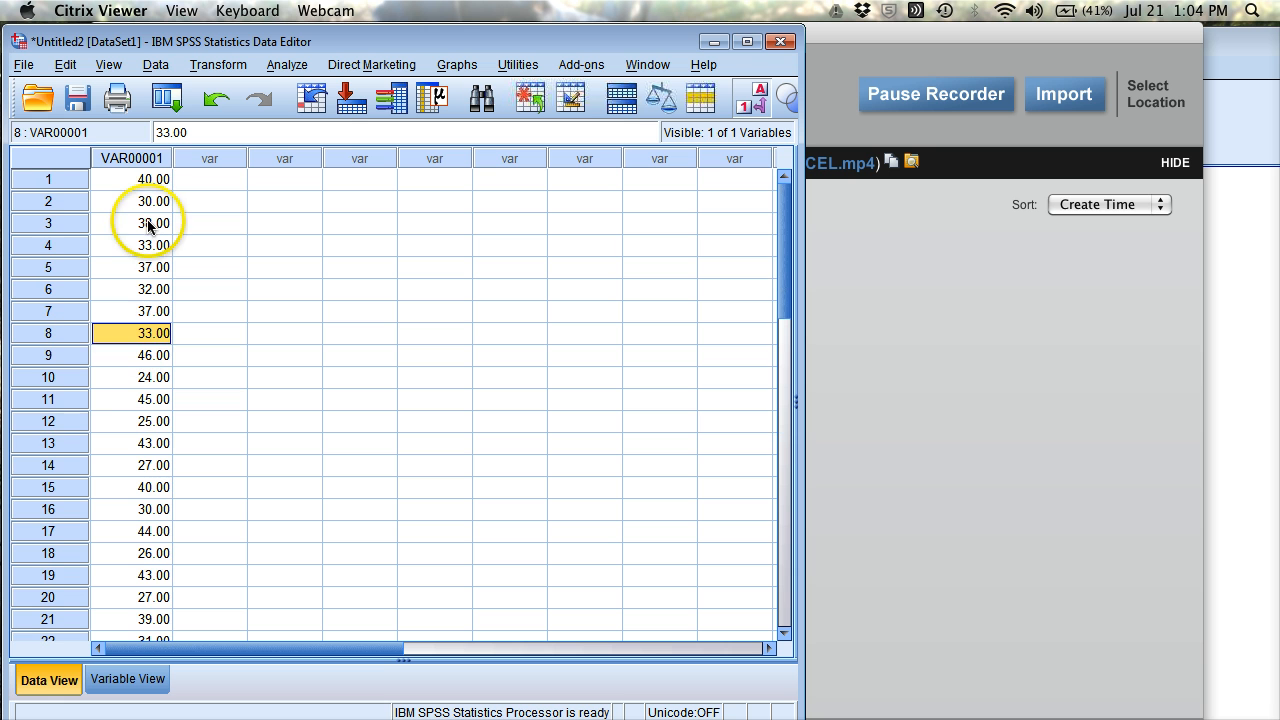
pyautogui.click(138, 182)
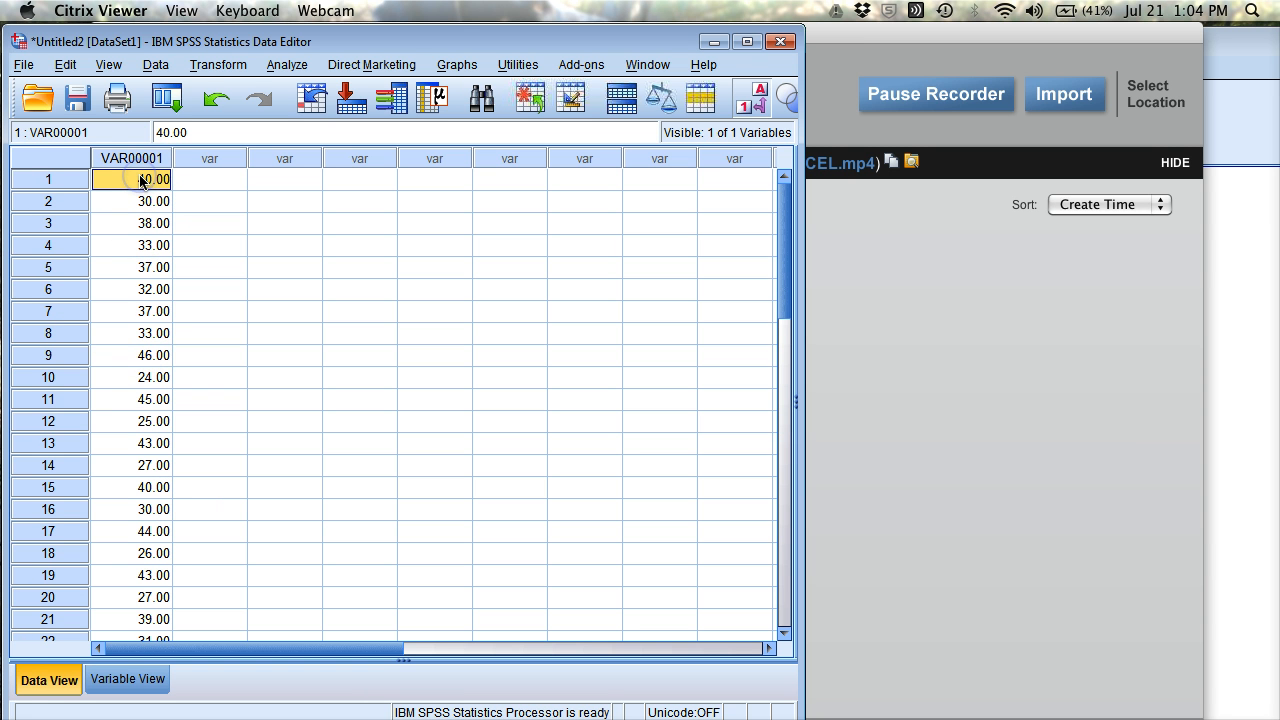
pyautogui.click(143, 159)
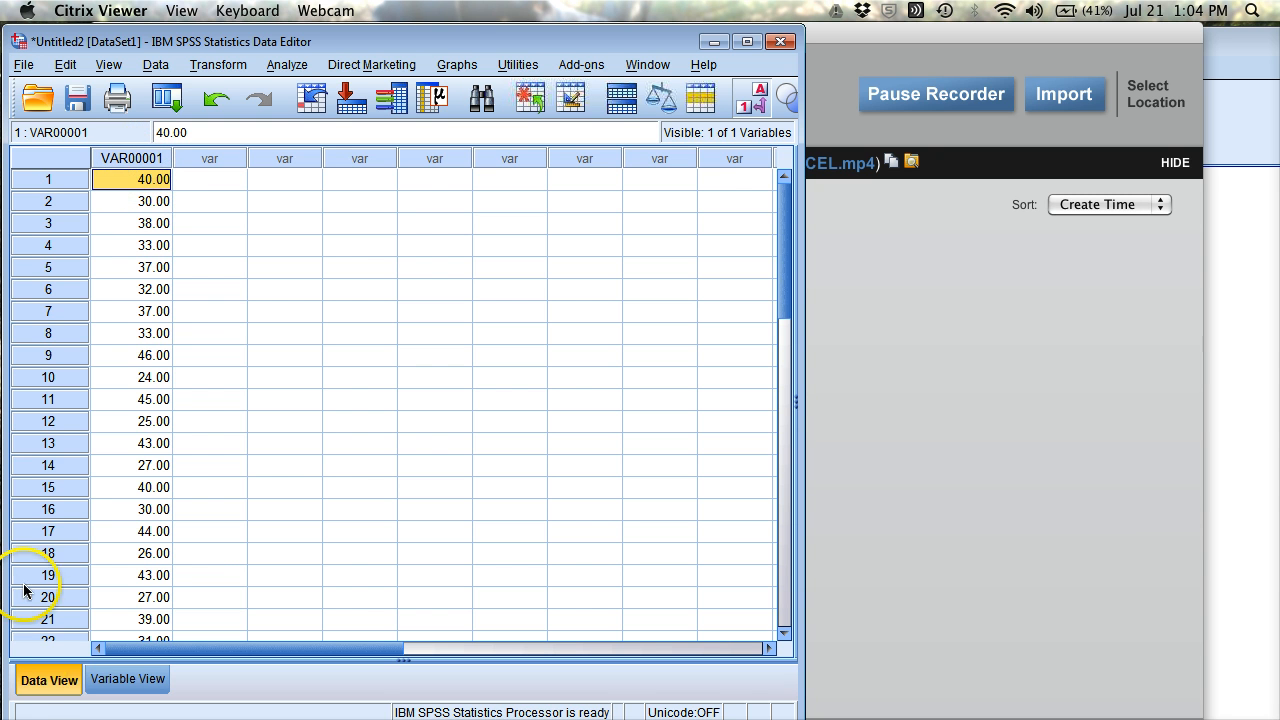
# In Variable View, rename VAR00001 to Score.
pyautogui.click(124, 679)
pyautogui.click(148, 152)
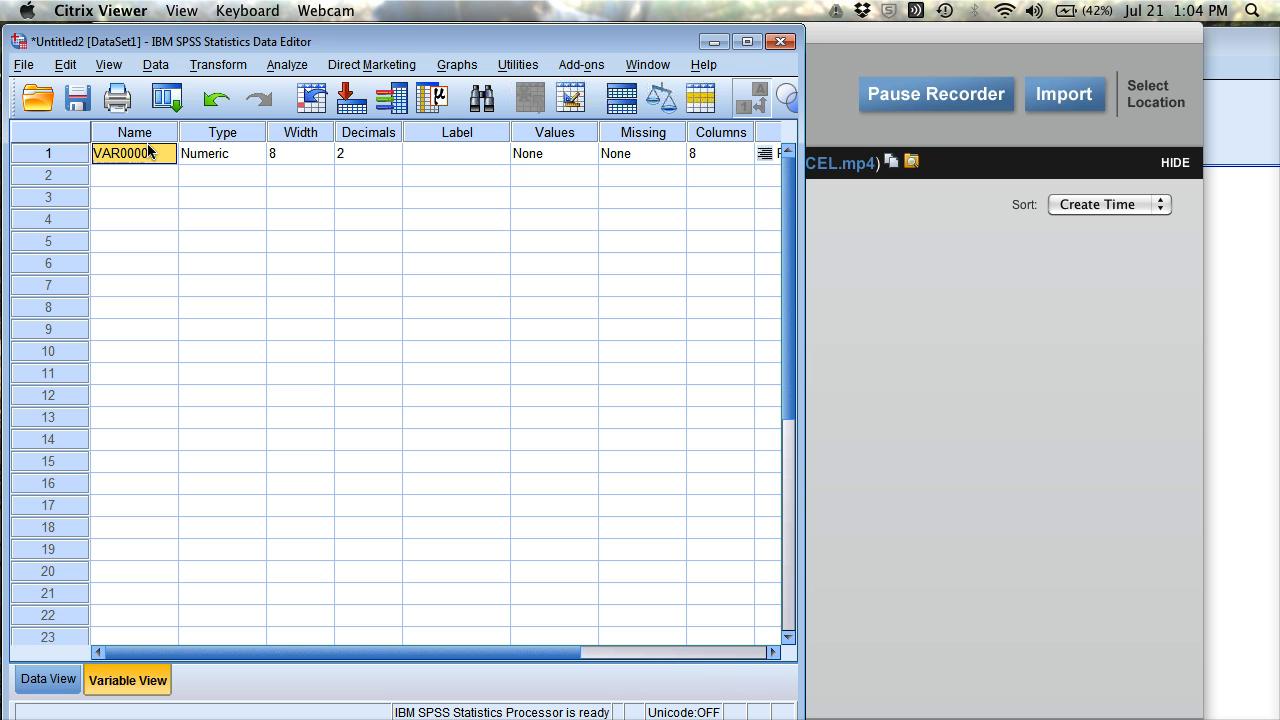
pyautogui.write('Score')
pyautogui.press('Tab')
pyautogui.press('Tab')
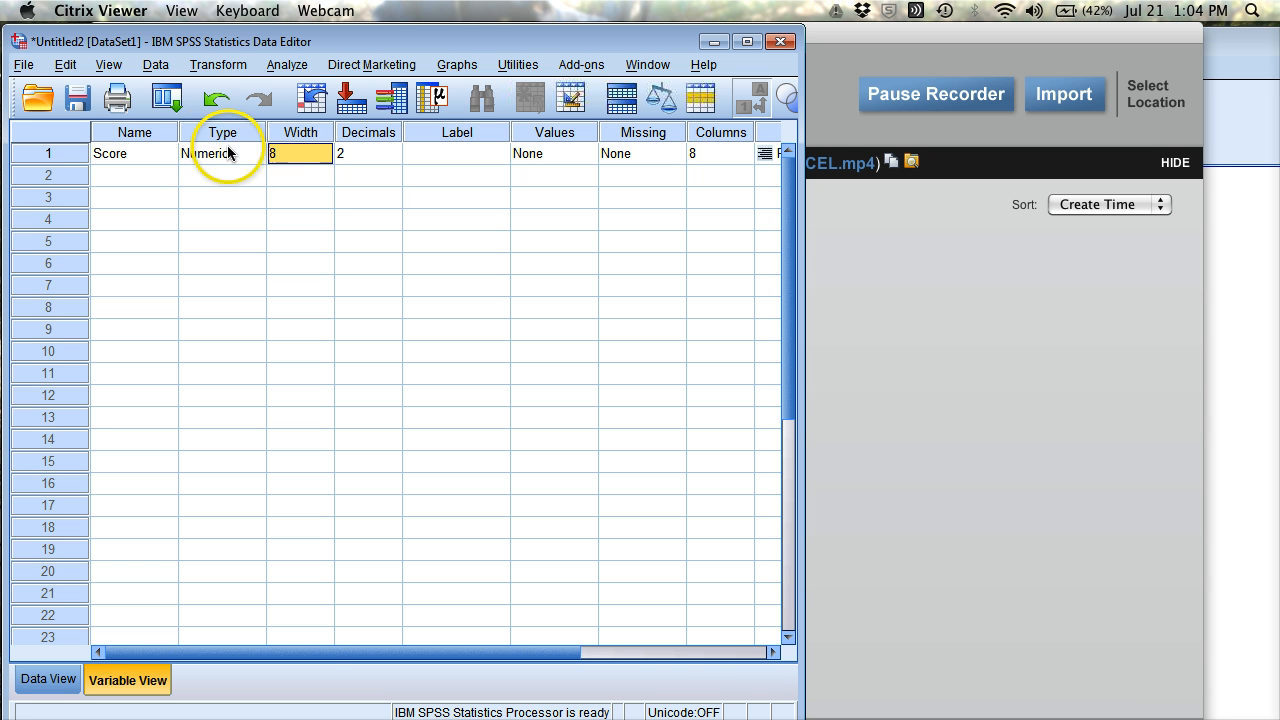
# Reduce Score's decimals from 2 to 0 and set its measurement level to Scale.
pyautogui.click(390, 160)
pyautogui.click(390, 160)
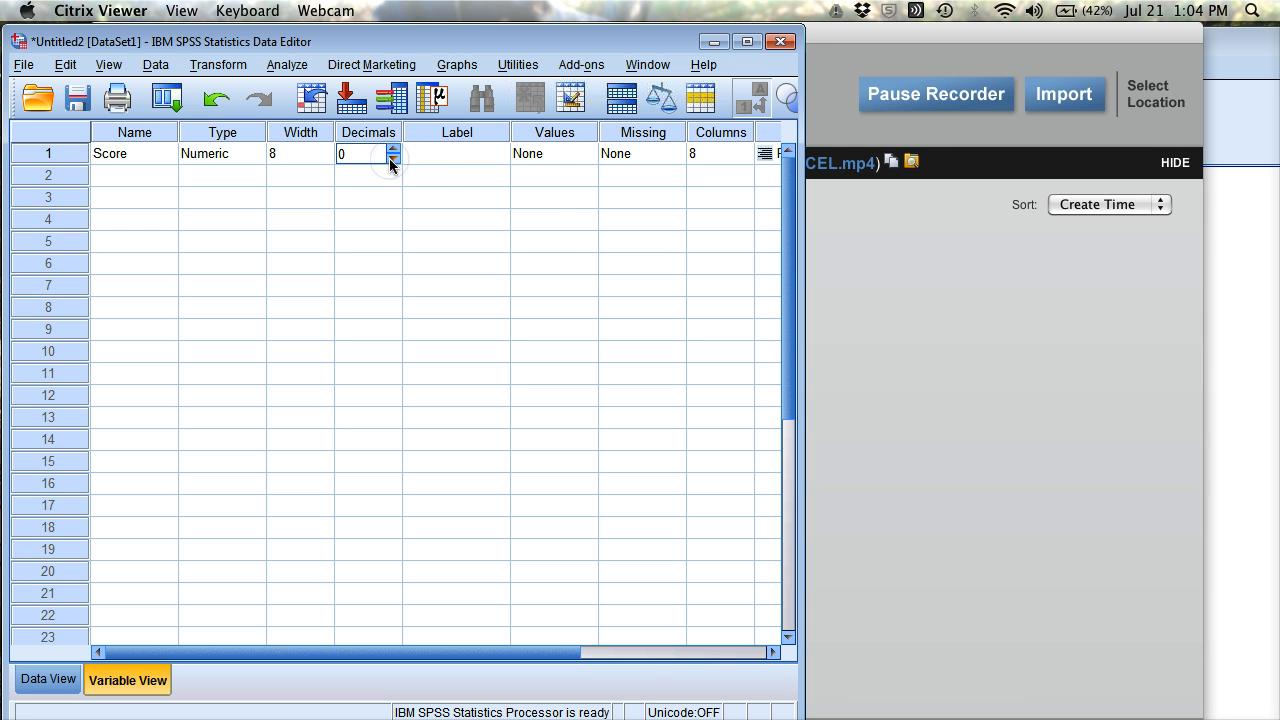
pyautogui.press('Tab')
pyautogui.press('Tab')
pyautogui.press('Tab')
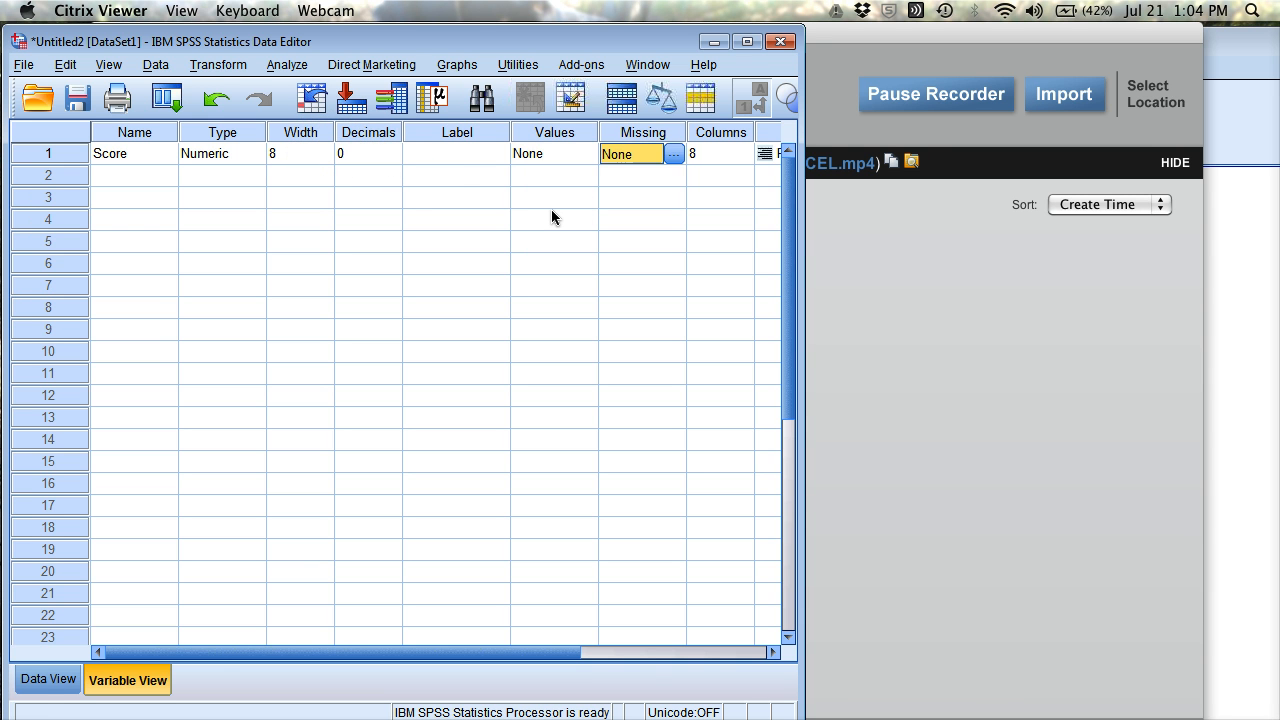
pyautogui.press('Tab')
pyautogui.press('Tab')
pyautogui.press('Tab')
pyautogui.click(733, 156)
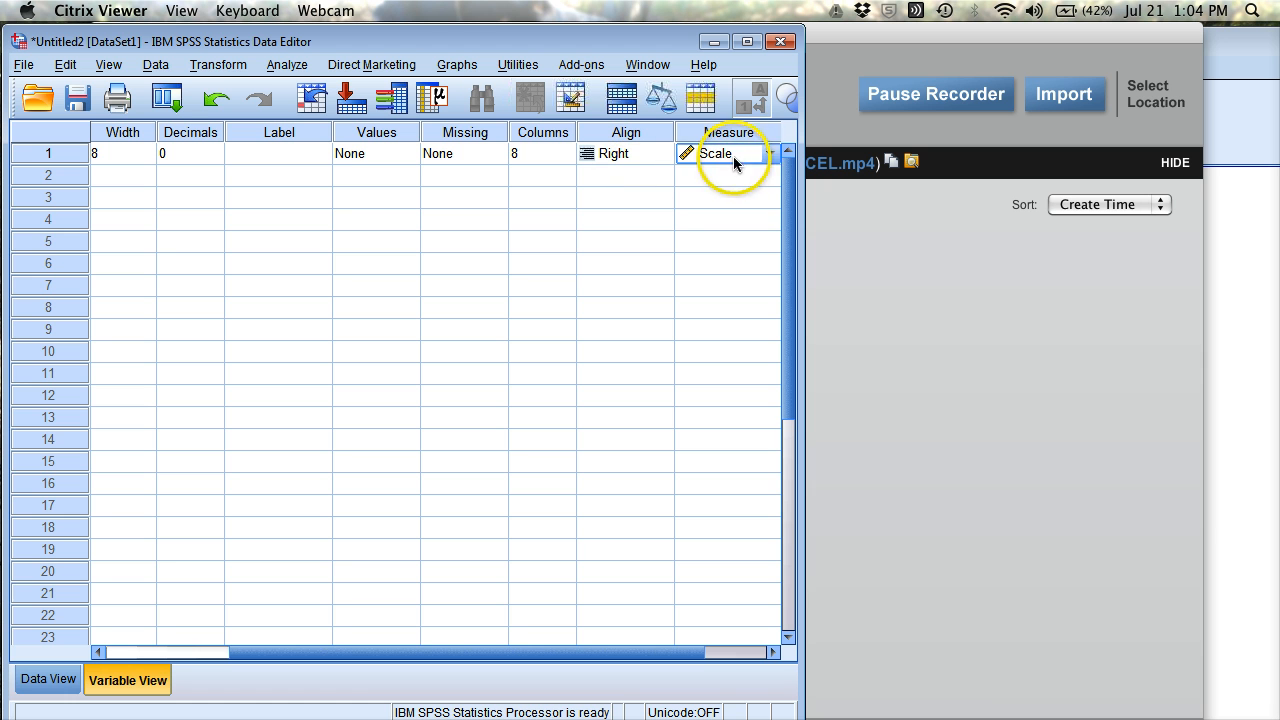
pyautogui.click(767, 156)
pyautogui.click(767, 156)
# Return to Data View and scroll the Score column showing whole numbers from 24 to 46.
pyautogui.moveTo(271, 651); pyautogui.dragTo(238, 655)
pyautogui.click(50, 682)
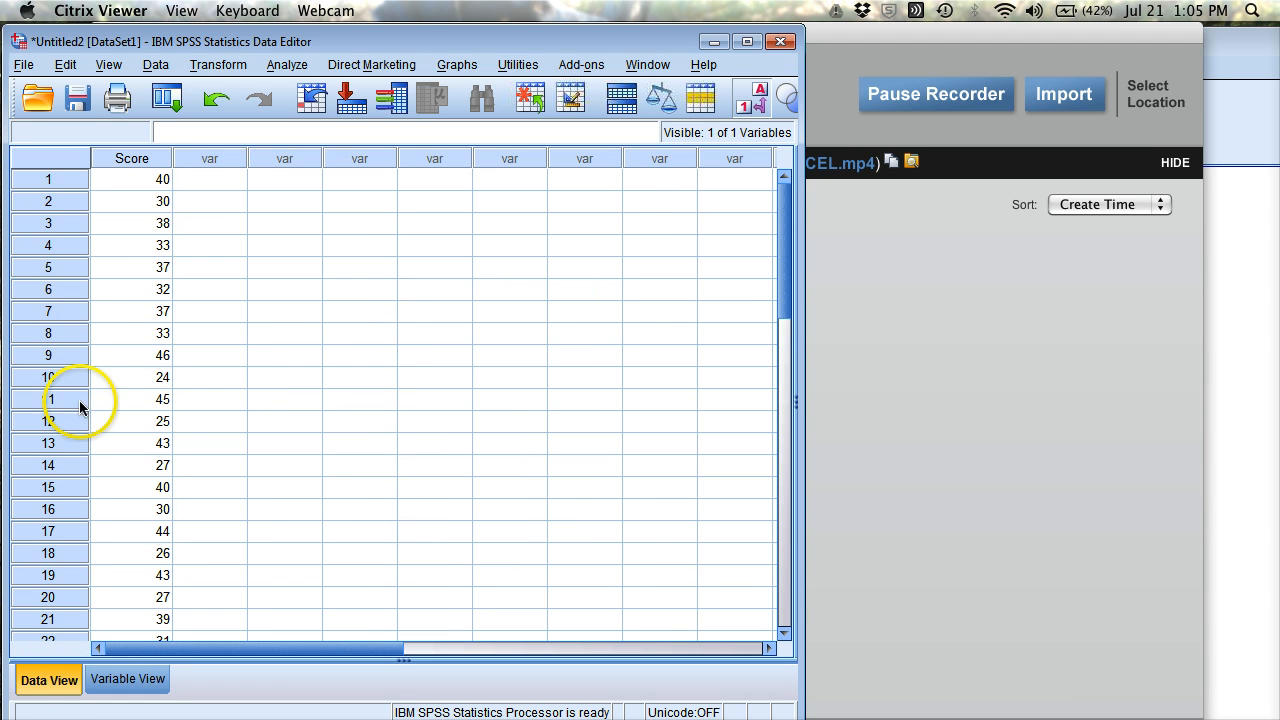
pyautogui.scroll(-4, 160, 180)
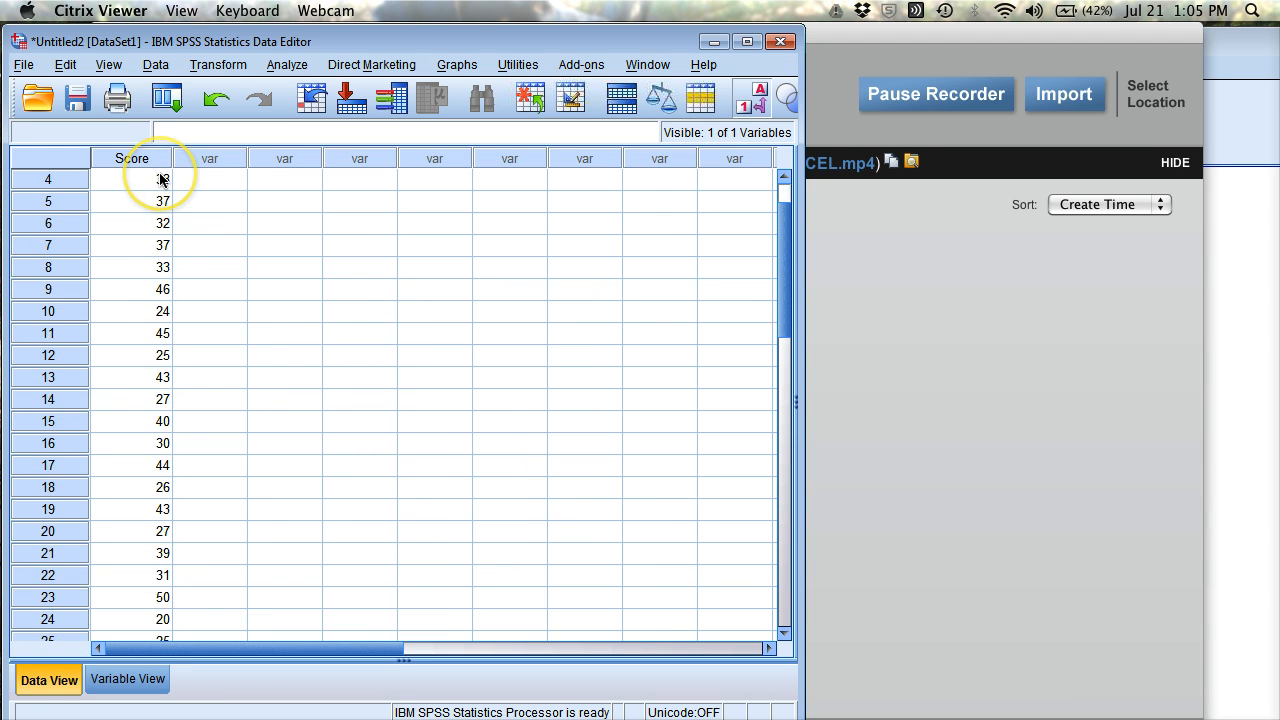
pyautogui.scroll(4, 160, 180)
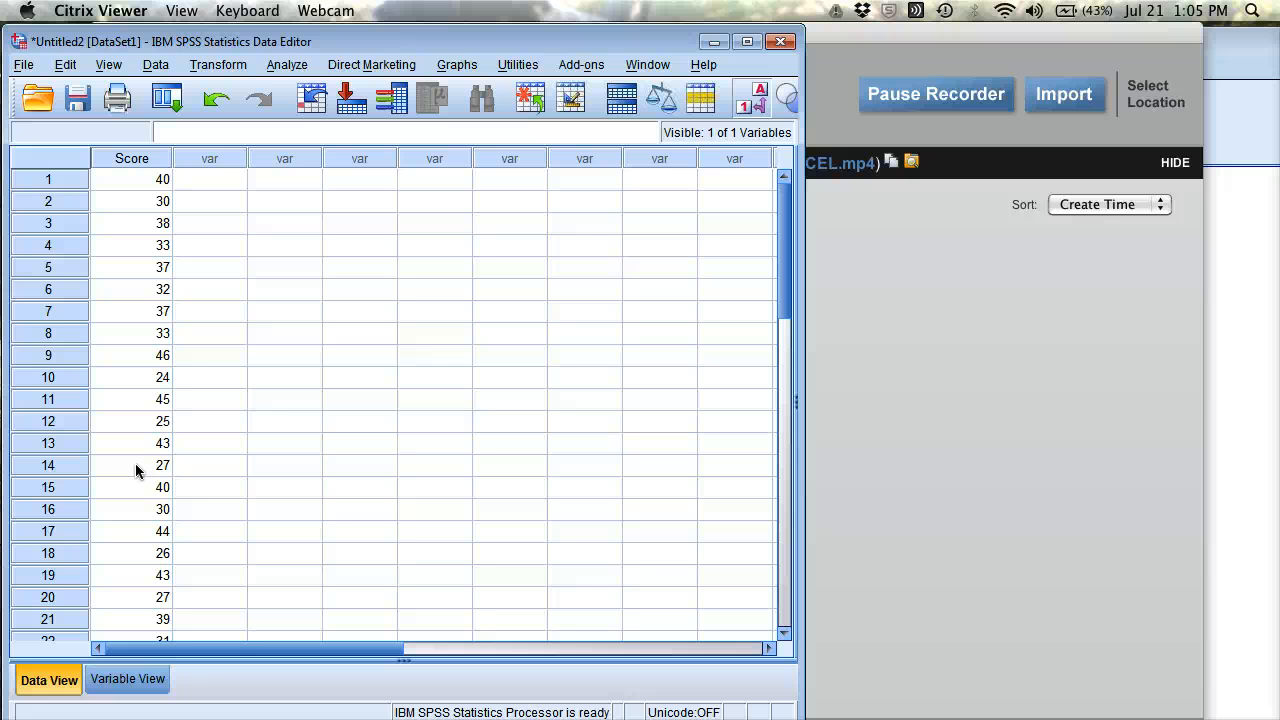
# Open the One-Sample T Test dialog from Analyze > Compare Means.
pyautogui.click(302, 65)
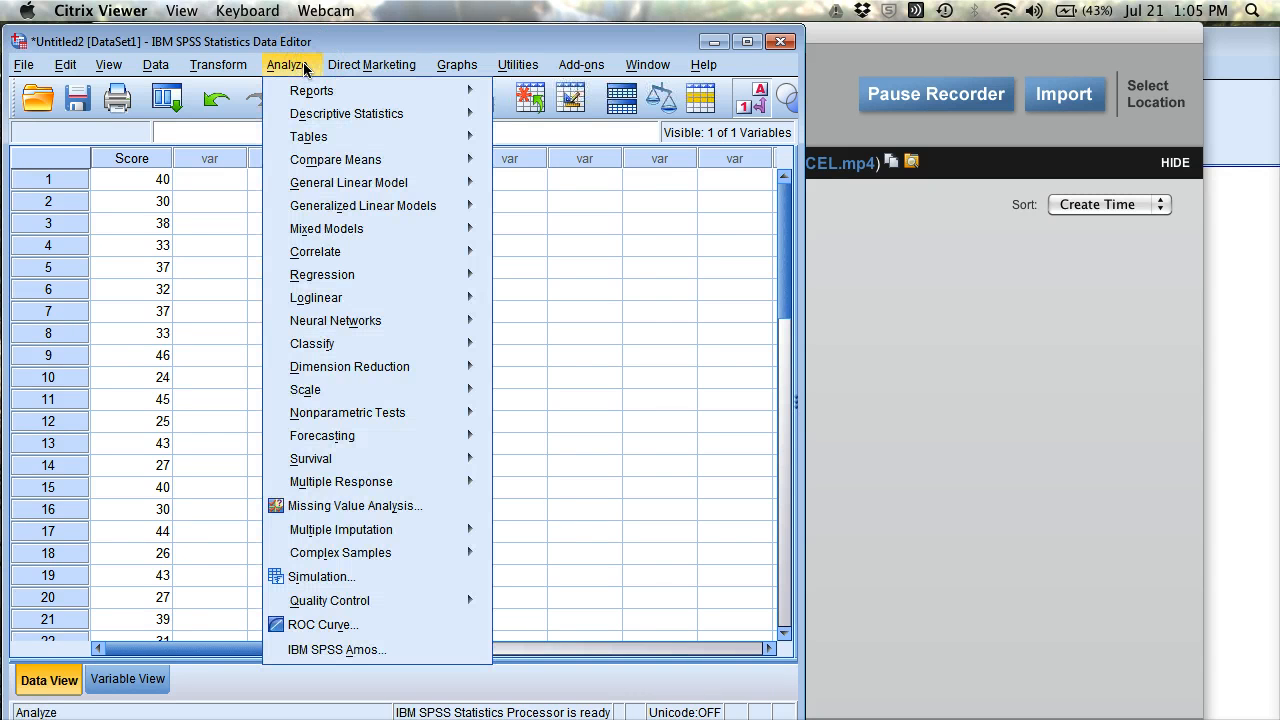
pyautogui.click(337, 138)
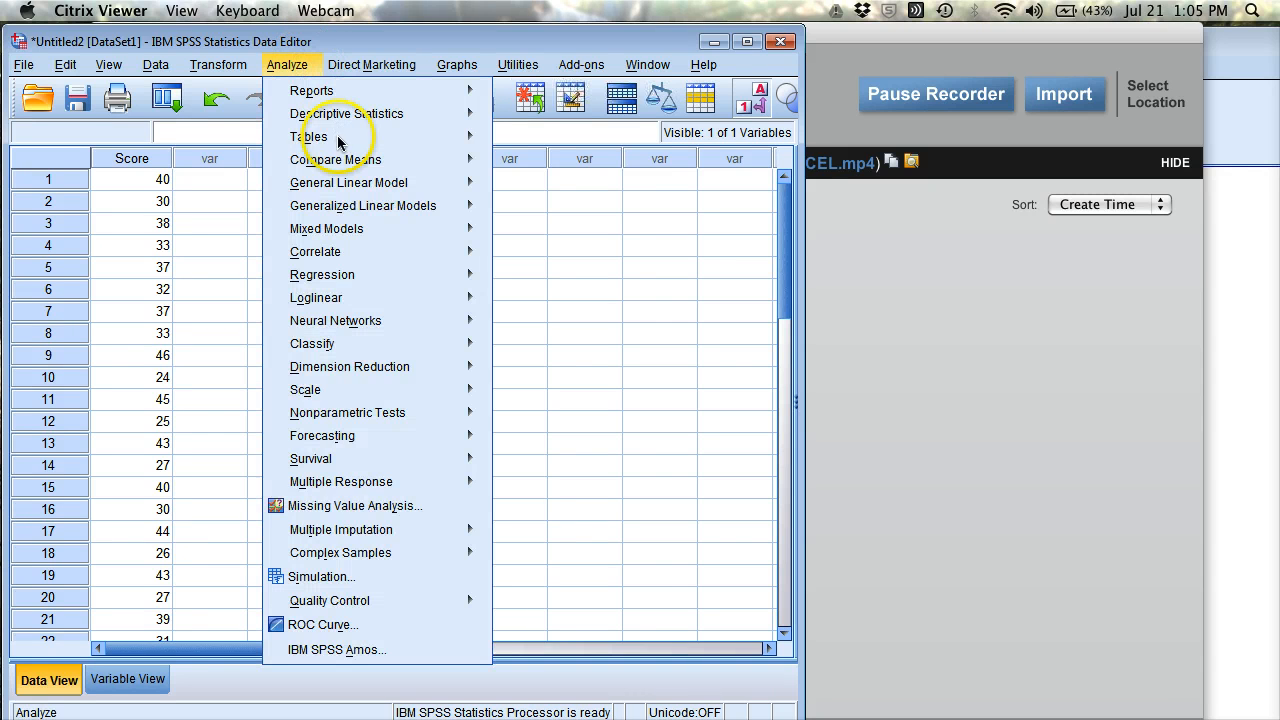
pyautogui.moveTo(340, 160)
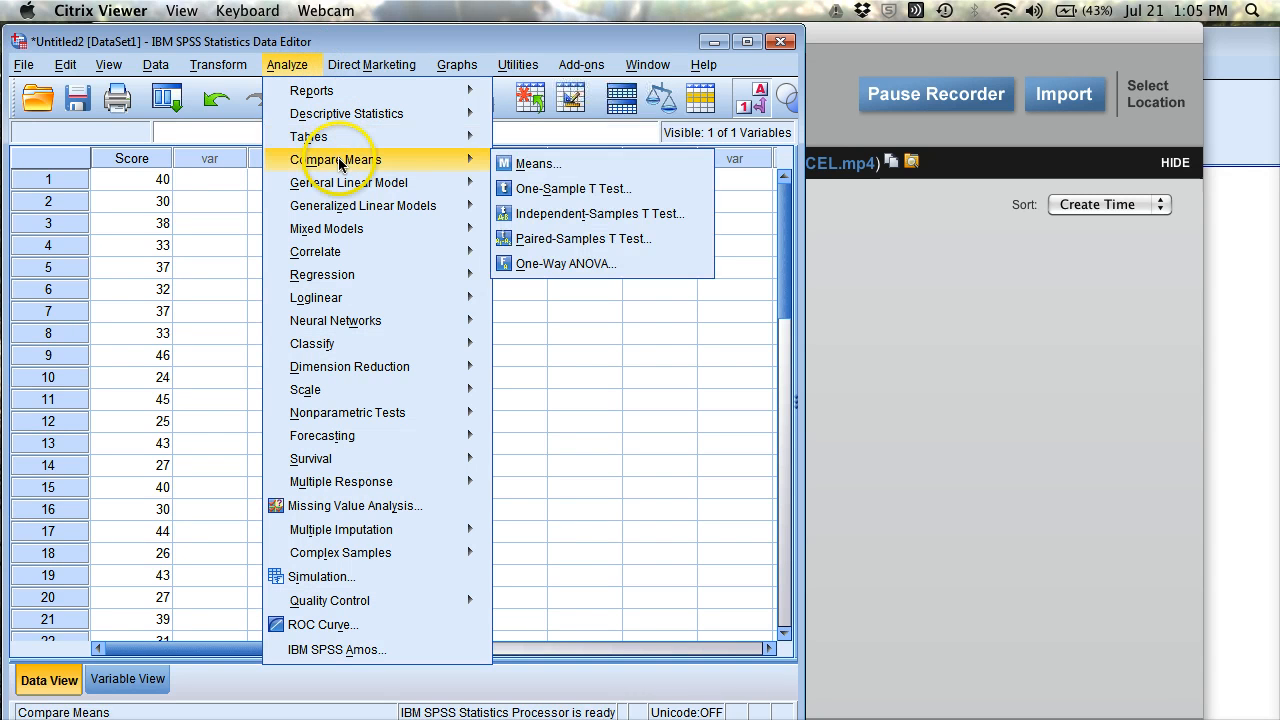
pyautogui.click(521, 190)
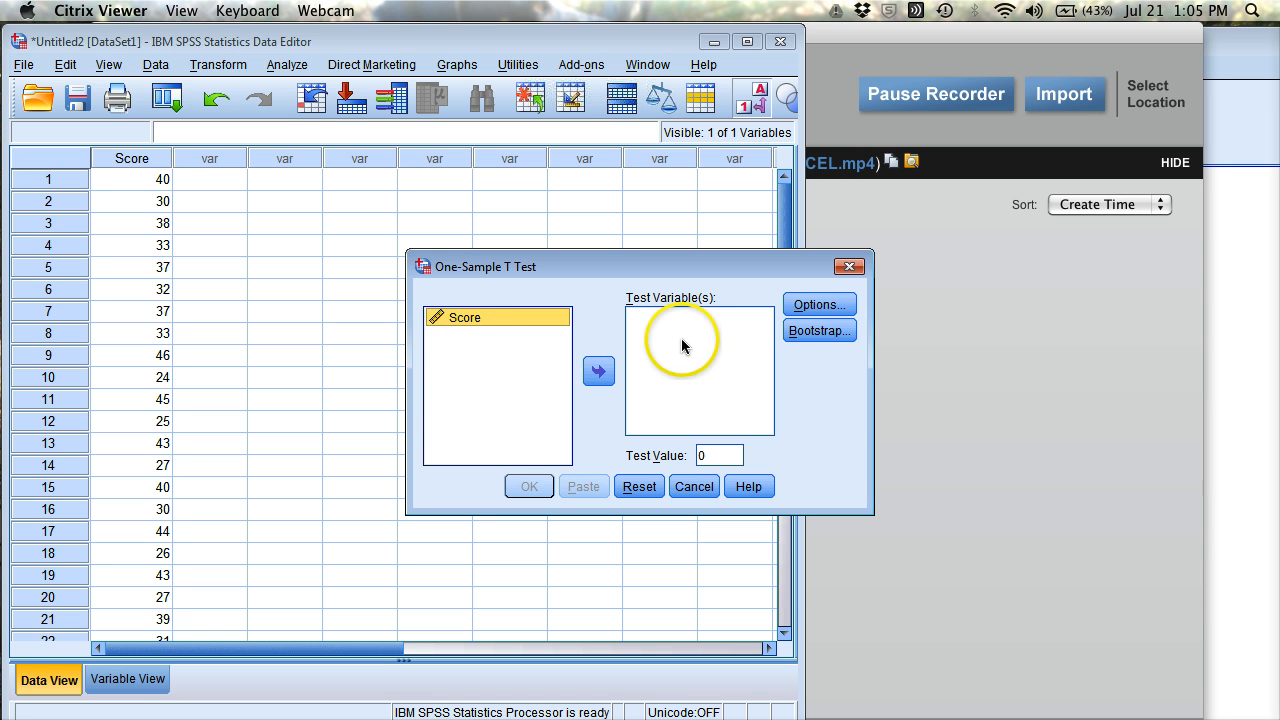
# Run a one-sample t-test of Score against test value 31 with 95% confidence.
pyautogui.click(598, 371)
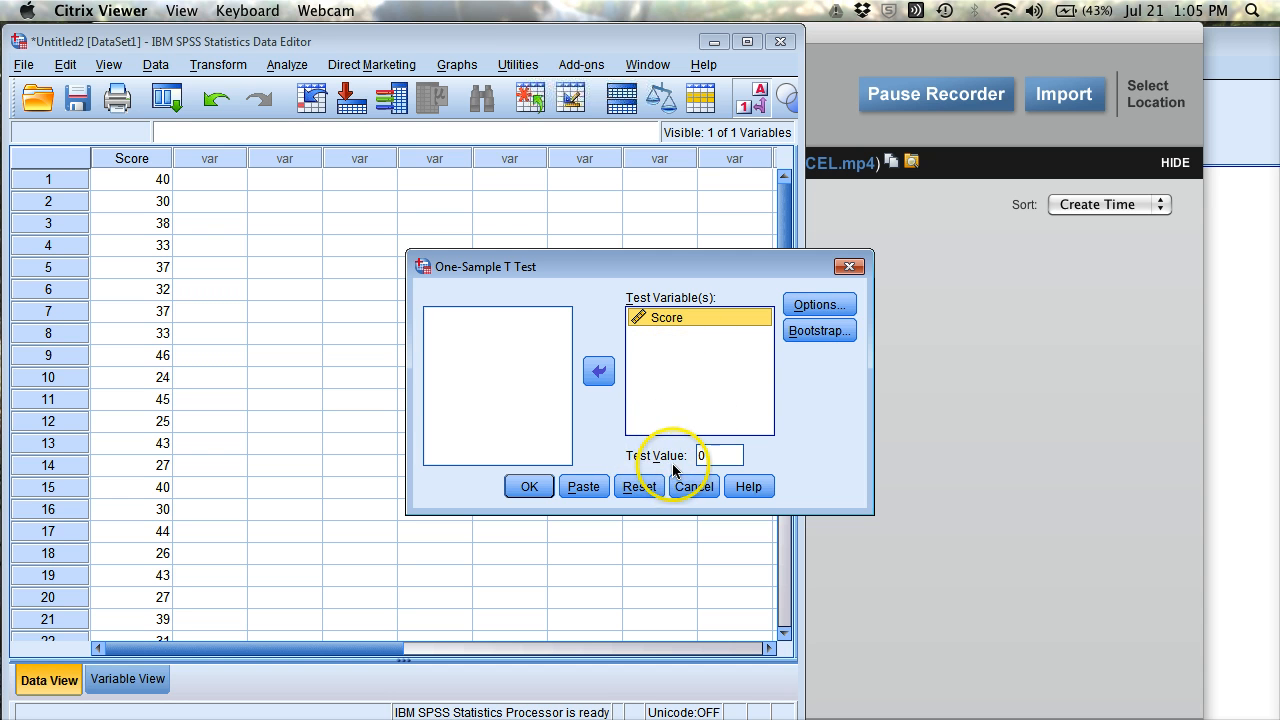
pyautogui.doubleClick(713, 454)
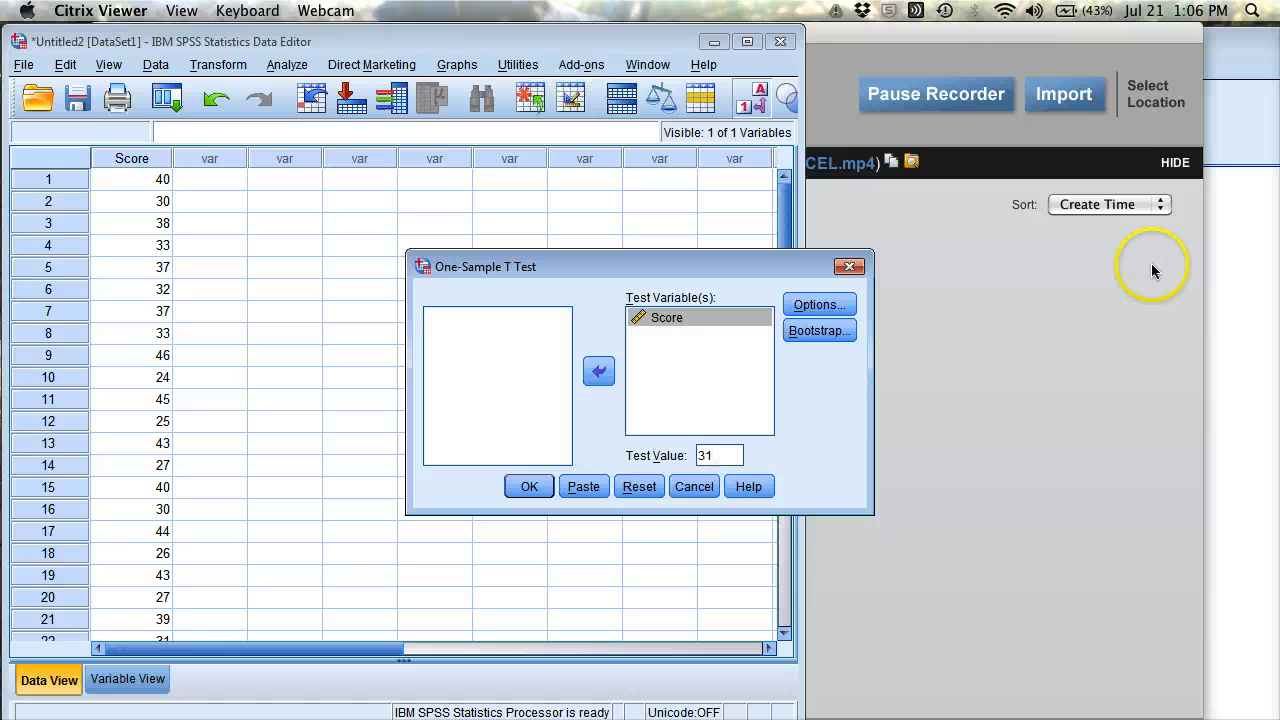
pyautogui.click(818, 305)
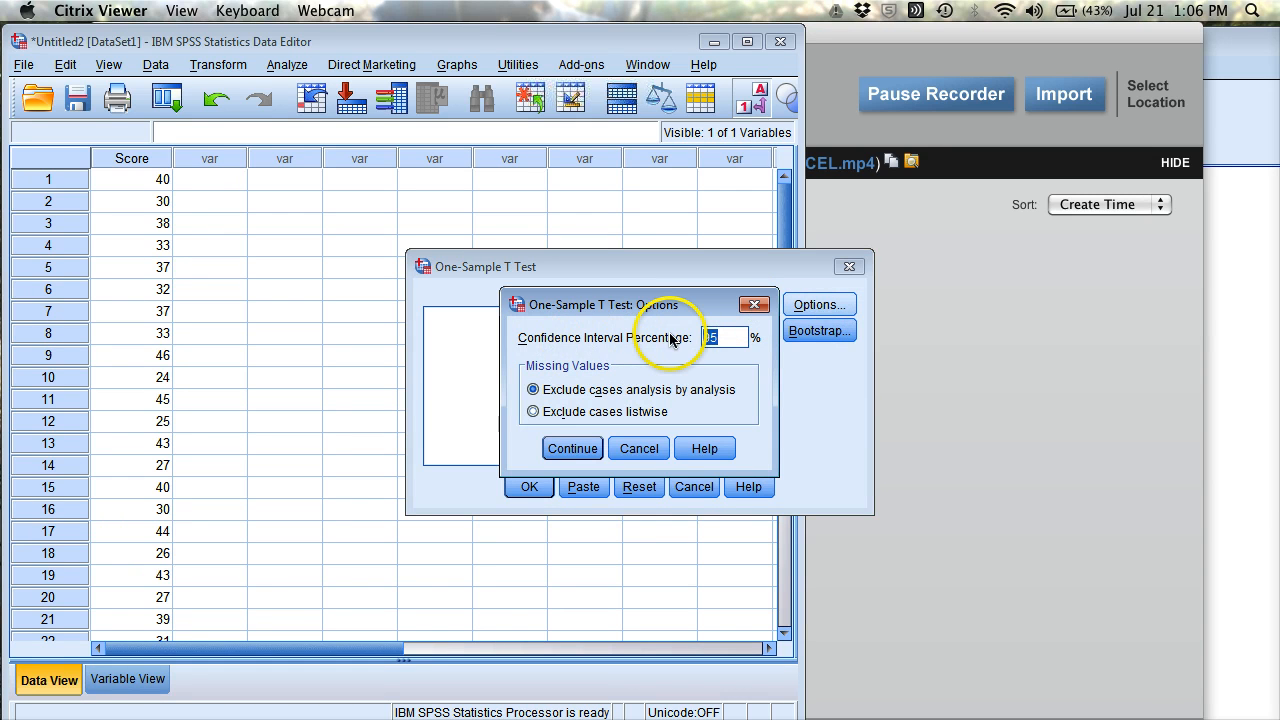
pyautogui.click(585, 450)
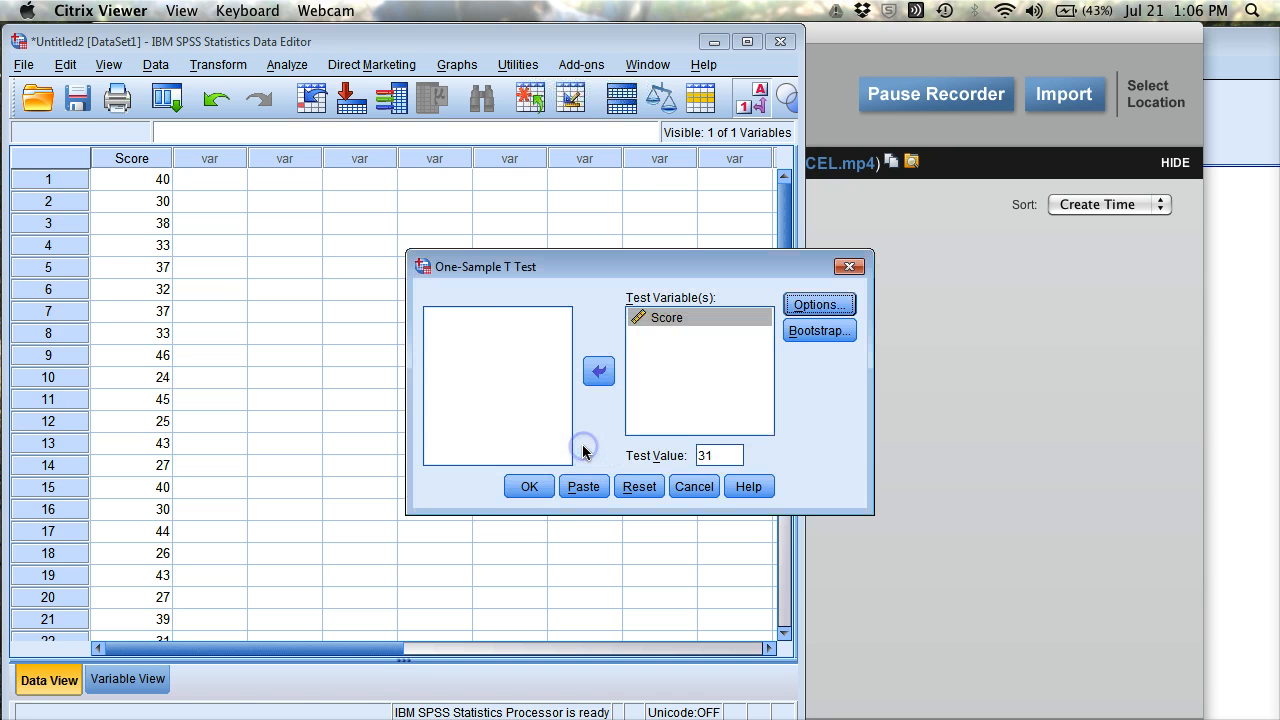
pyautogui.click(538, 487)
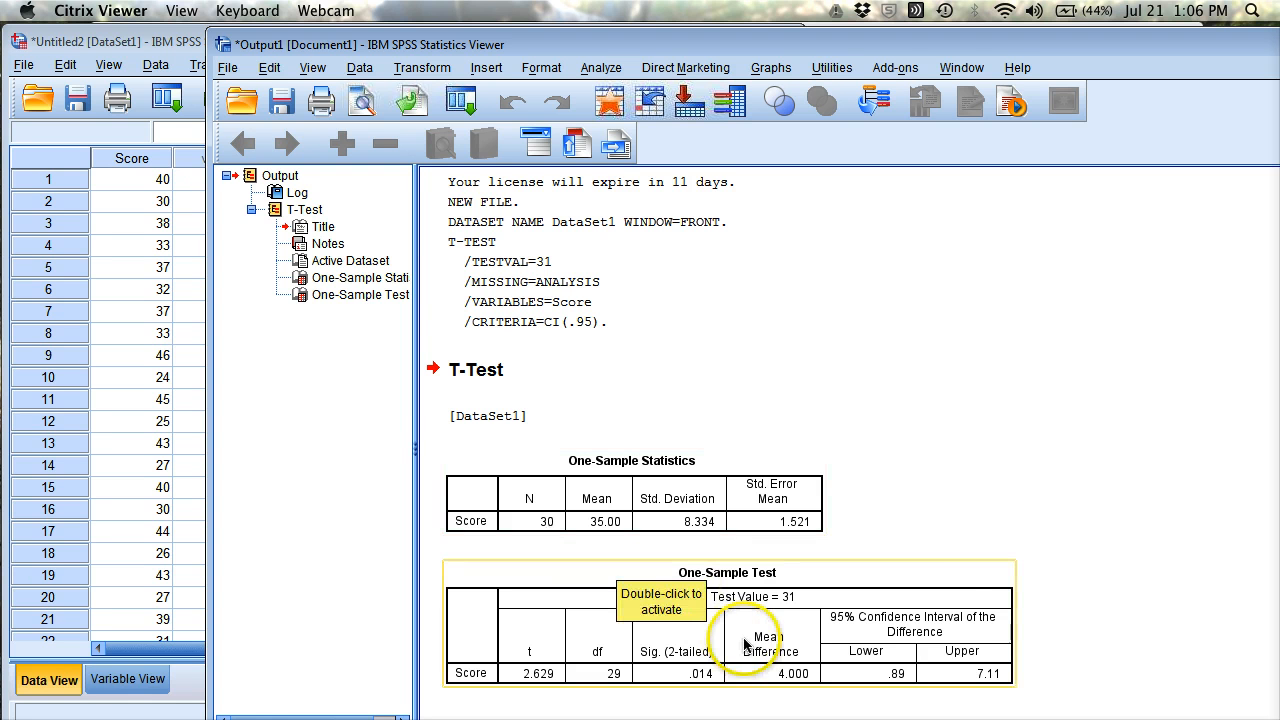
# Review the output tables: N 30, mean 35.00, SD 8.334, 95% interval .89 to 7.11.
pyautogui.click(1072, 571)
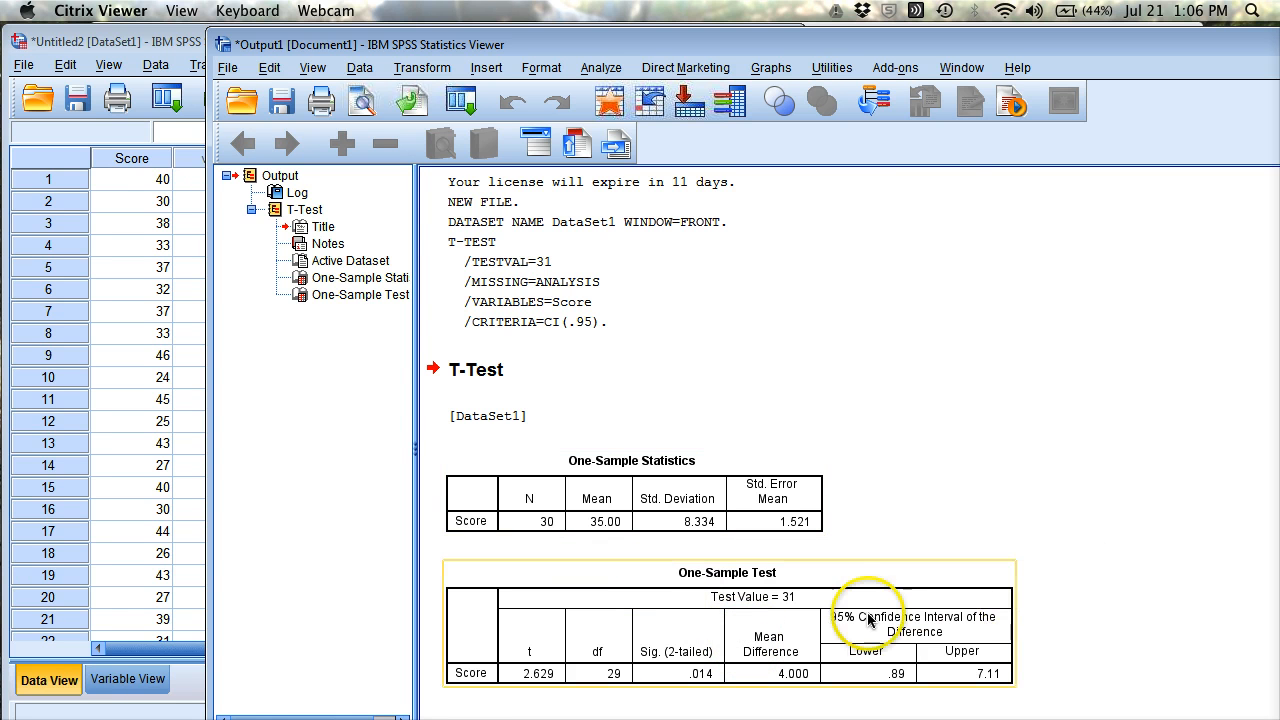